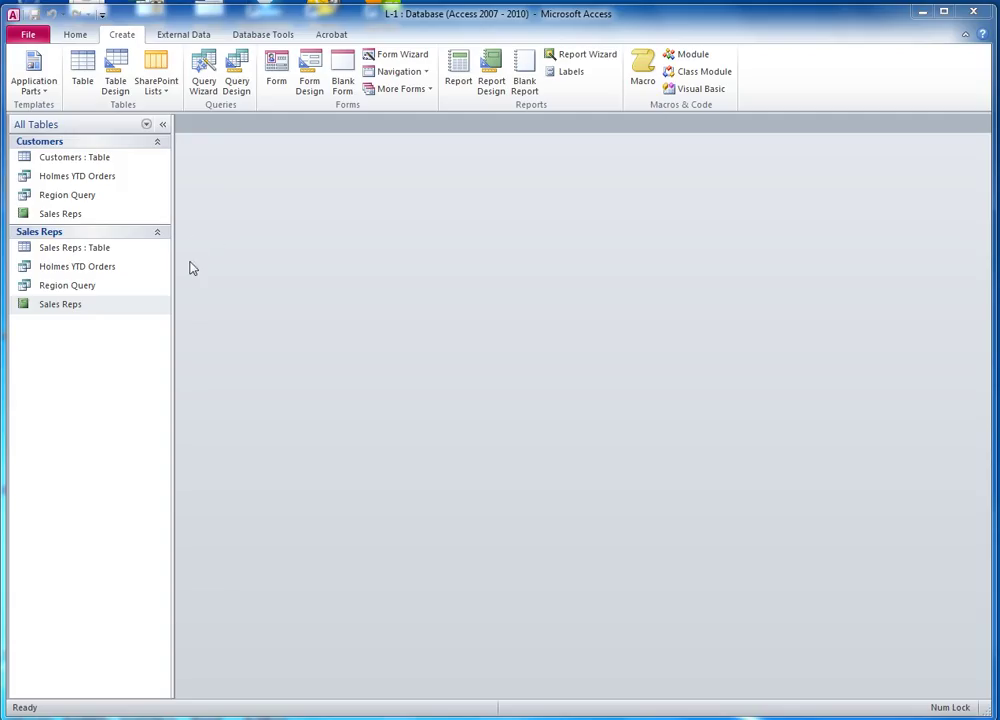
Step: Open the Sales Reps table in Datasheet View to list its nine rep records
{"action": "double_click", "coordinate": [80, 249]}
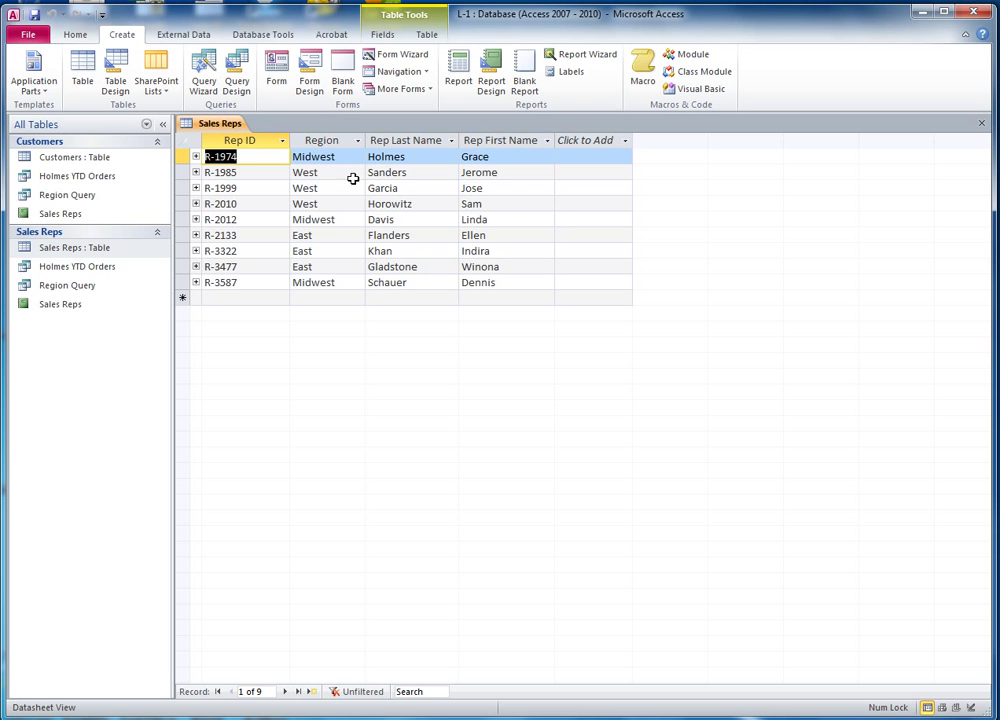
Step: Inspect the Region and Rep Last Name fields in Design View, then close the Sales Reps table
{"action": "left_click", "coordinate": [66, 34]}
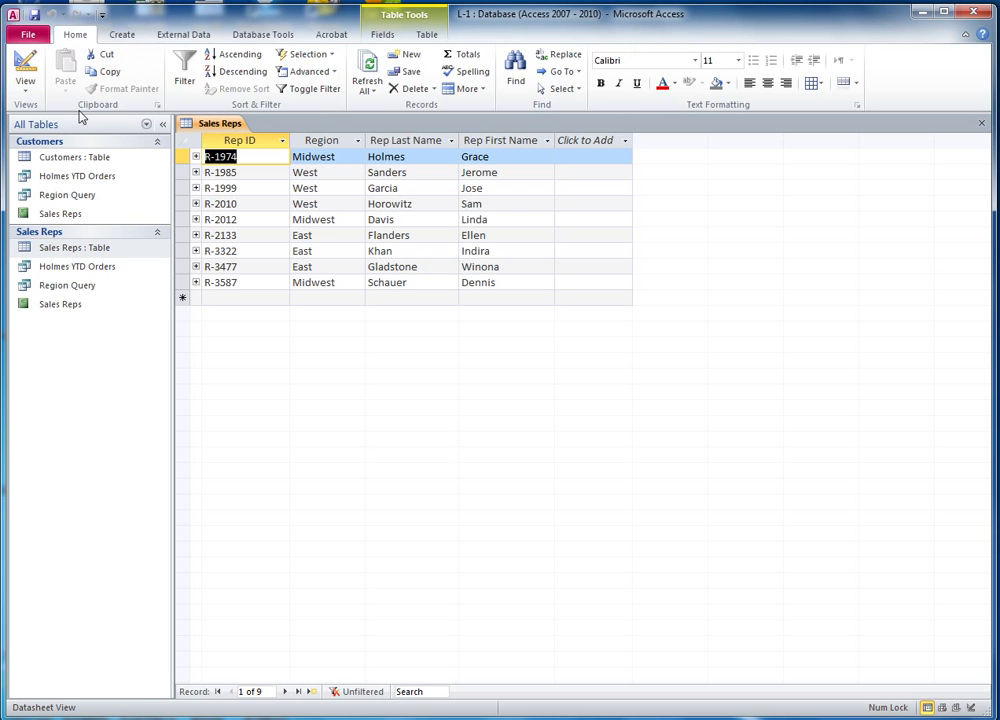
{"action": "left_click", "coordinate": [26, 63]}
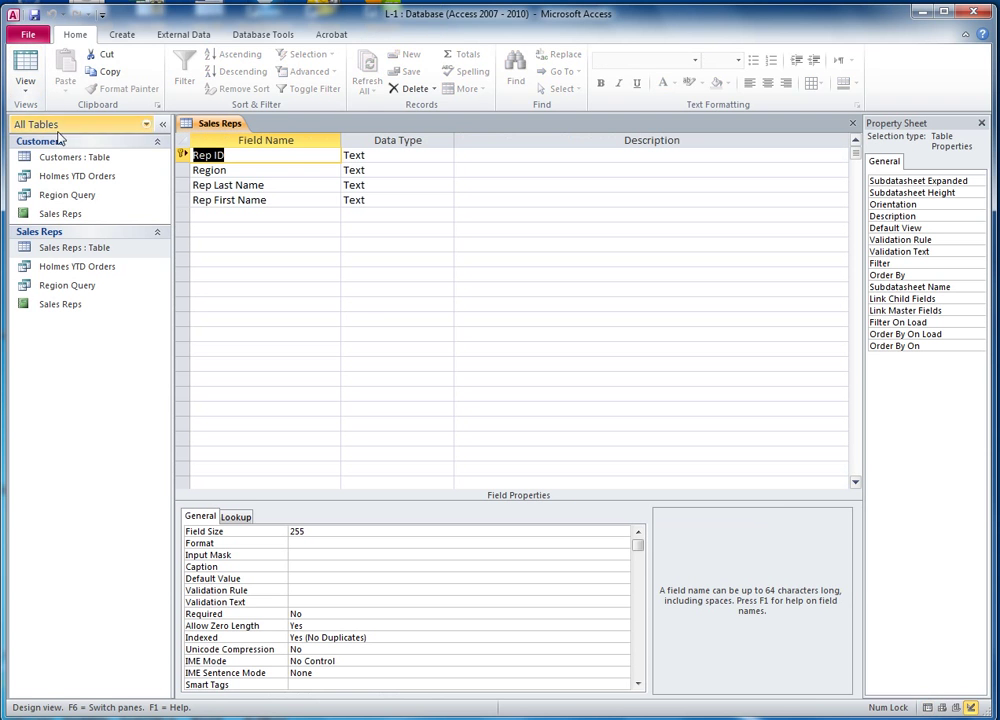
{"action": "left_click", "coordinate": [231, 170]}
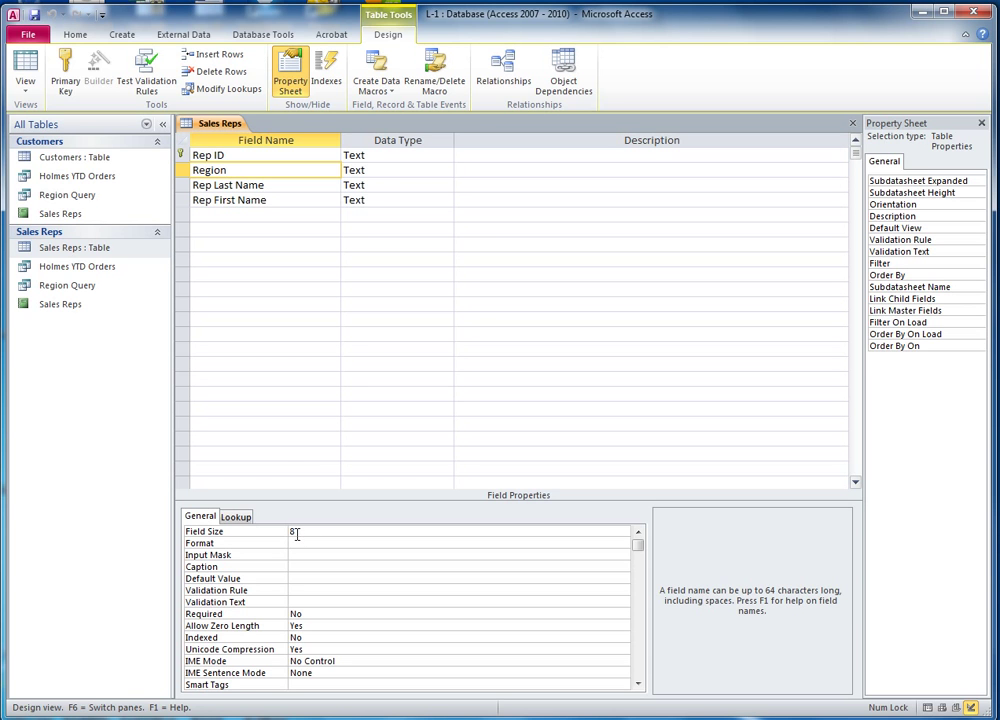
{"action": "left_click", "coordinate": [266, 186]}
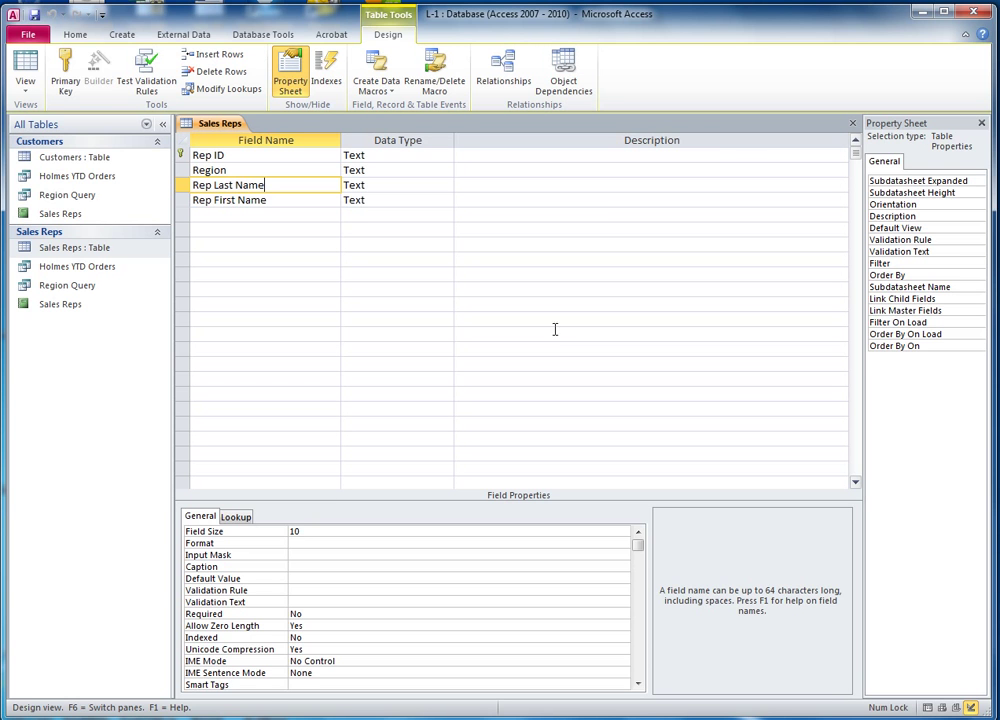
{"action": "left_click", "coordinate": [851, 124]}
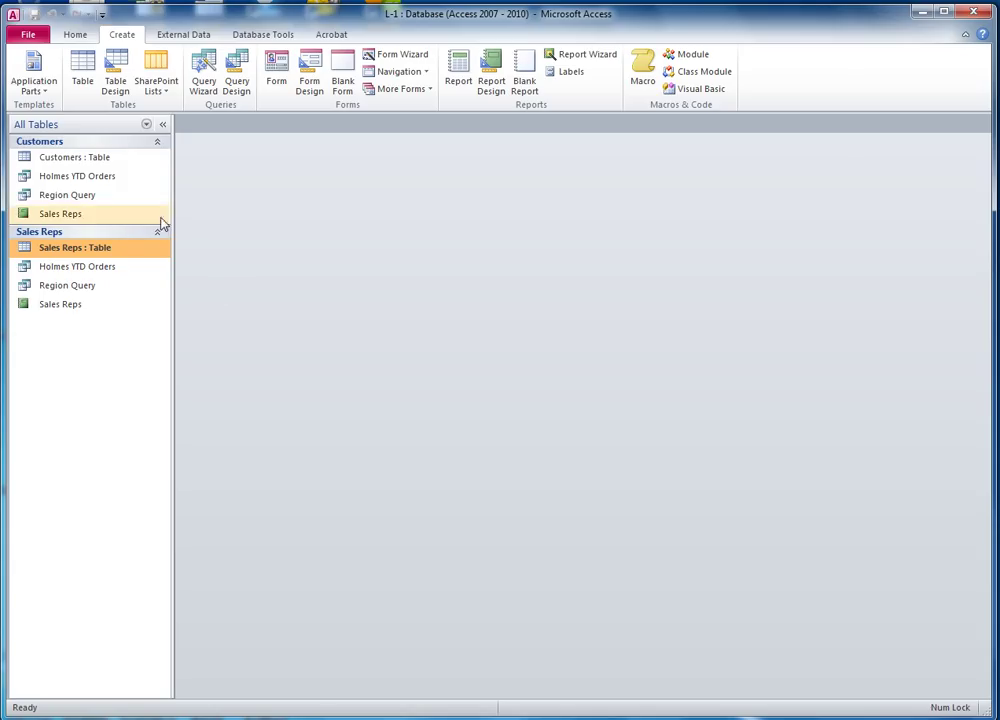
Step: Launch the Report Wizard with Region Query as the report's record source
{"action": "left_click", "coordinate": [97, 200]}
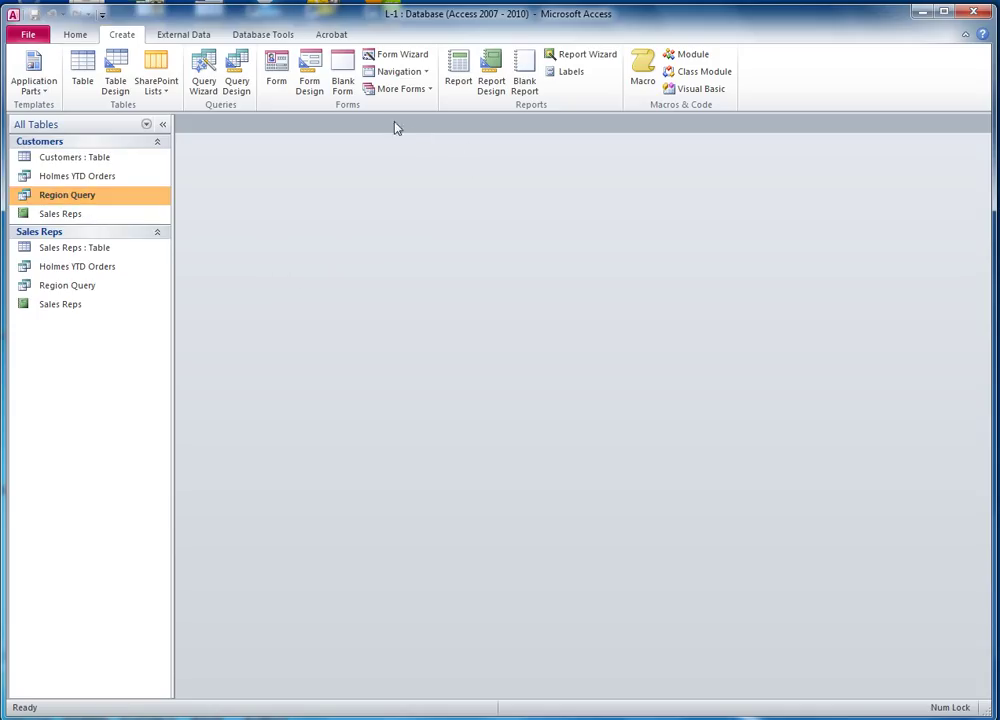
{"action": "left_click", "coordinate": [589, 56]}
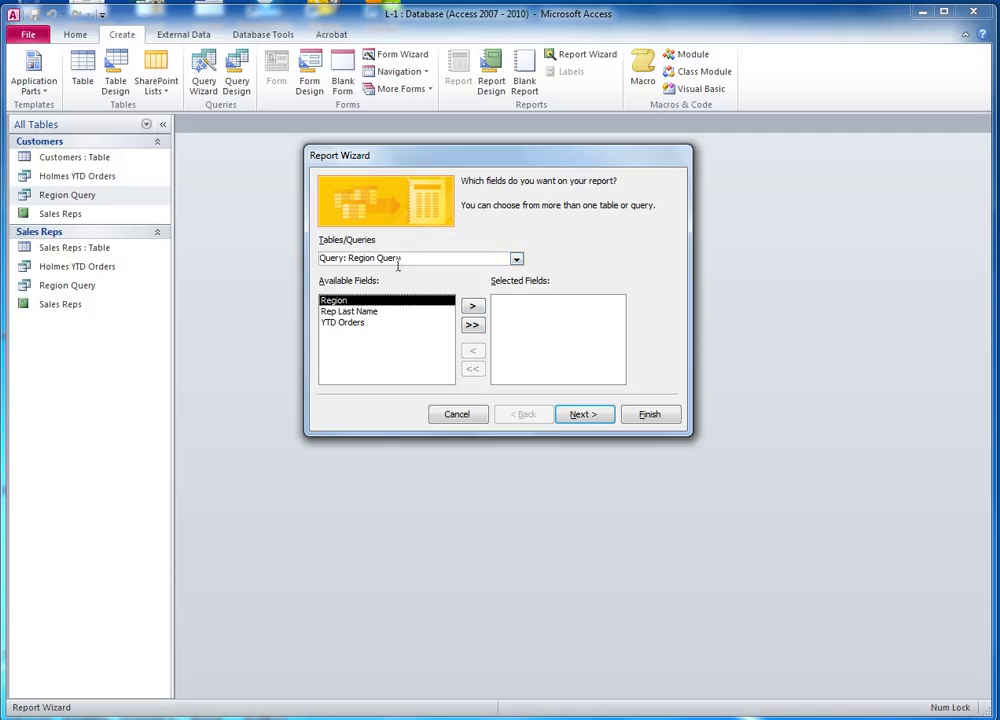
Step: Add all Region Query fields to the report and group it by Region
{"action": "left_click", "coordinate": [476, 329]}
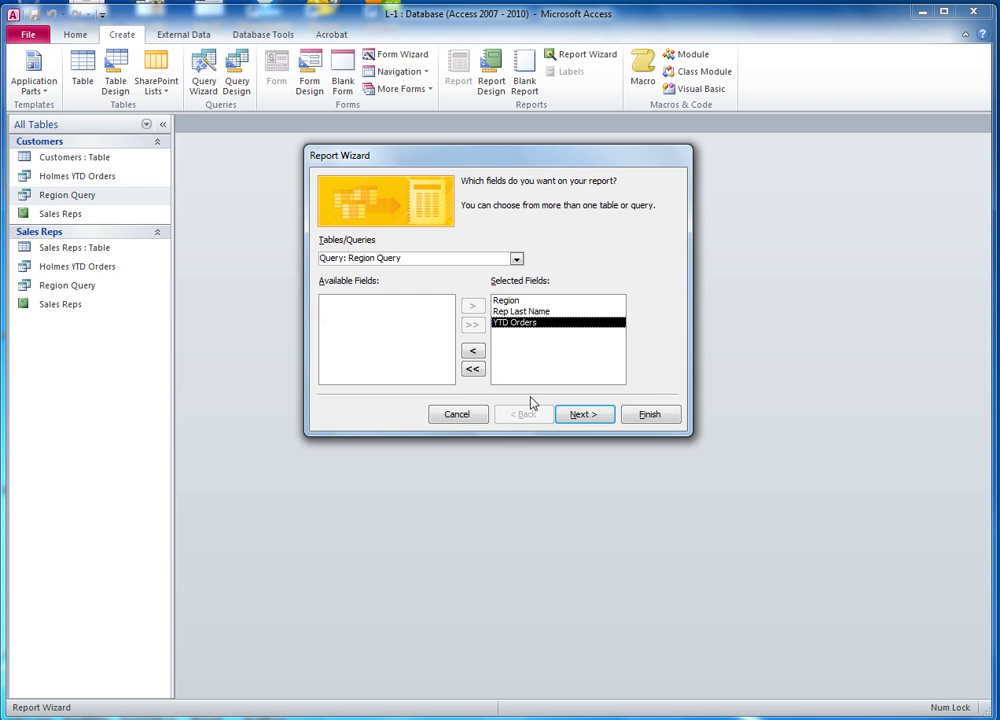
{"action": "left_click", "coordinate": [585, 414]}
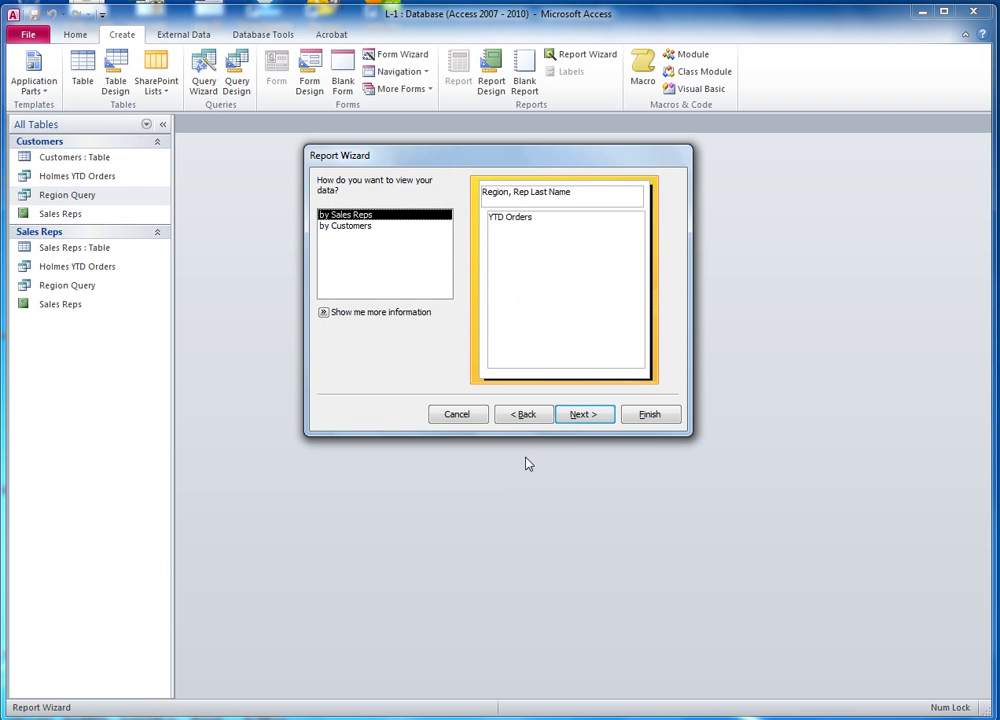
{"action": "left_click", "coordinate": [580, 414]}
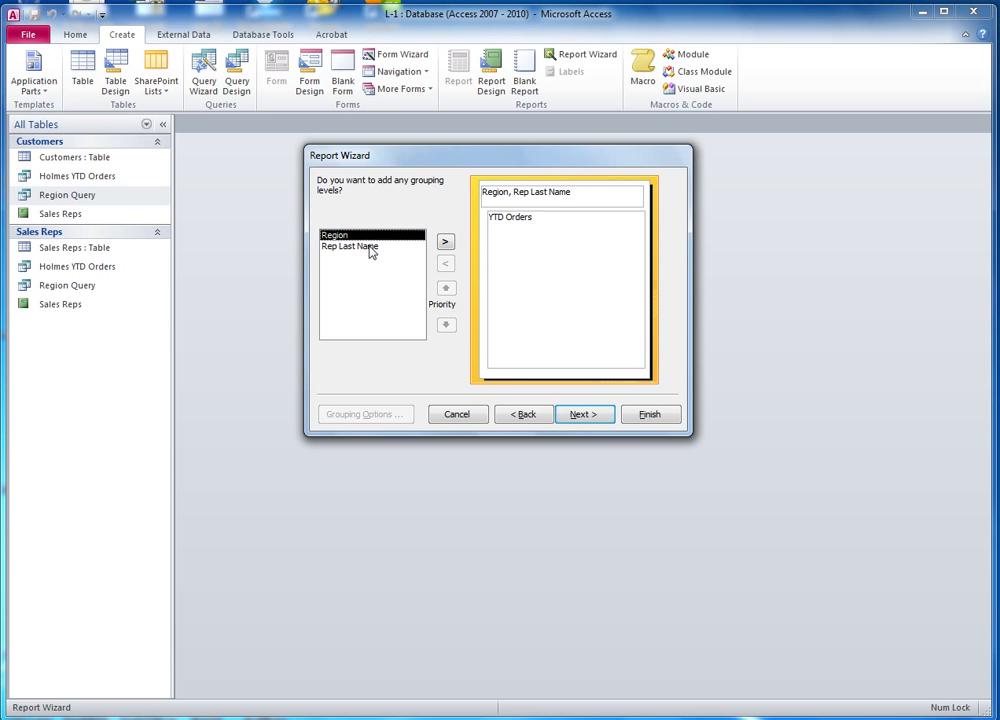
{"action": "left_click", "coordinate": [446, 241]}
{"action": "left_click", "coordinate": [587, 414]}
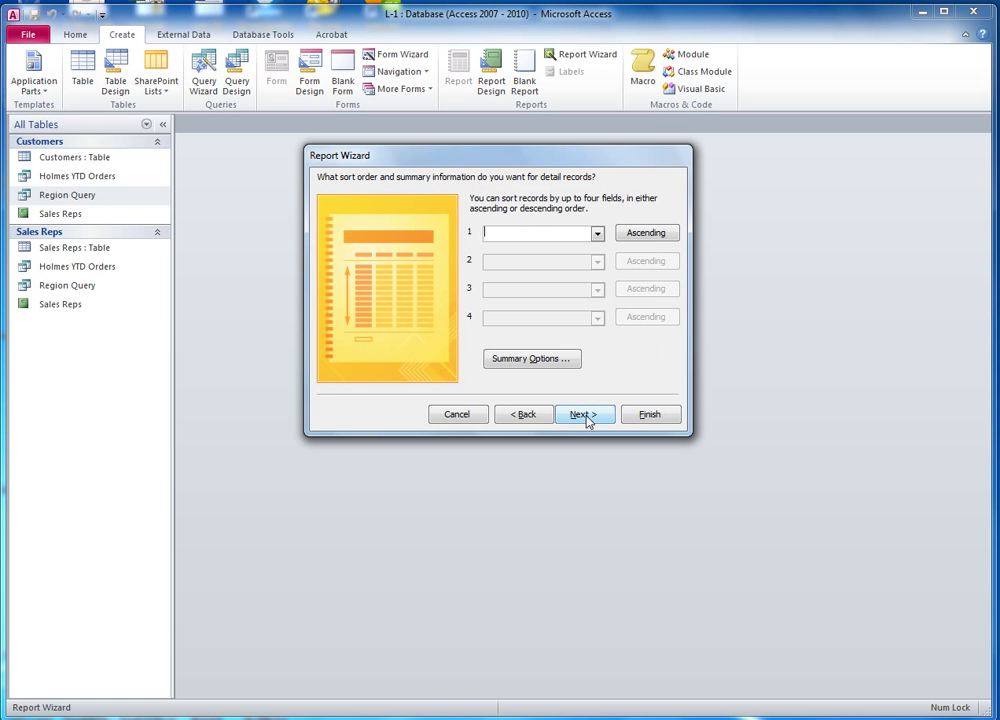
Step: Add a Sum summary for YTD Orders and advance to the layout step
{"action": "left_click", "coordinate": [529, 362]}
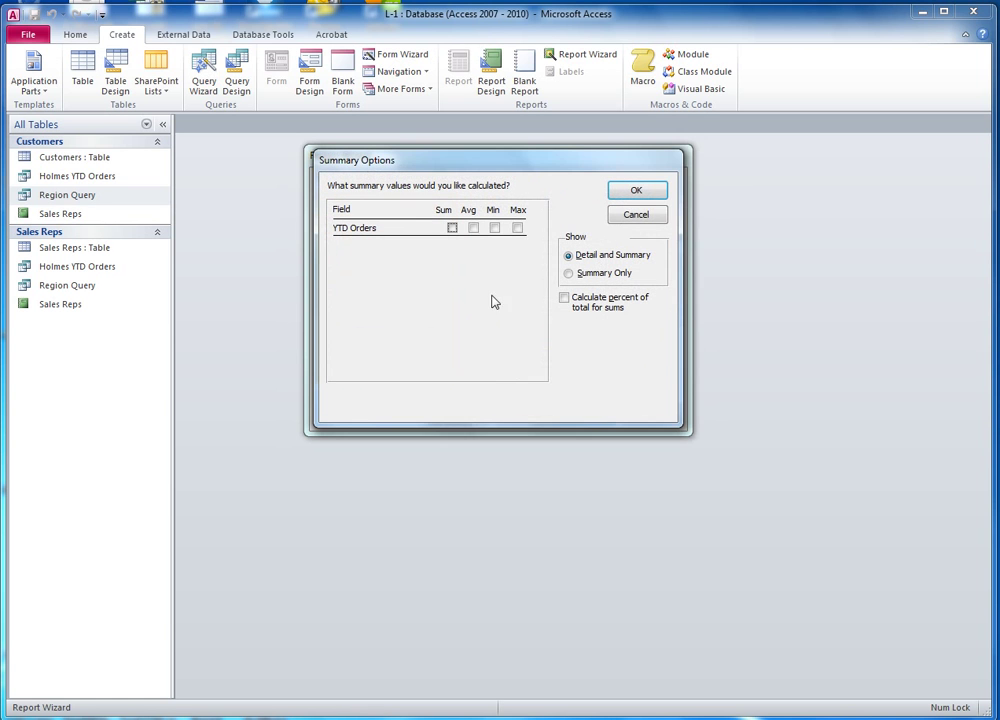
{"action": "left_click", "coordinate": [452, 228]}
{"action": "left_click", "coordinate": [636, 192]}
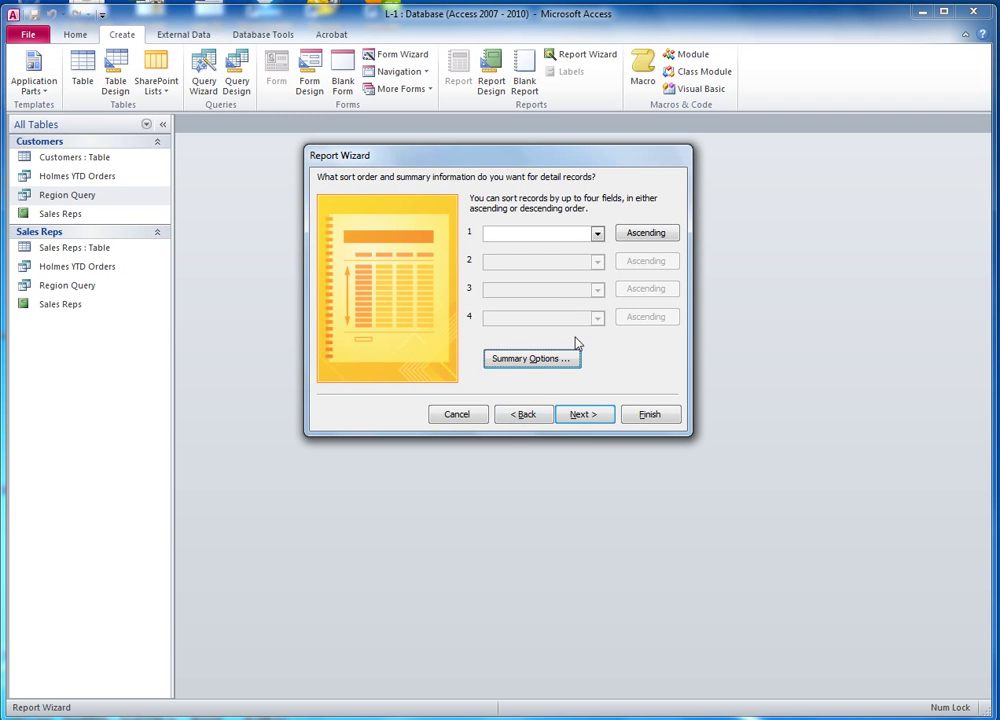
{"action": "left_click", "coordinate": [585, 416]}
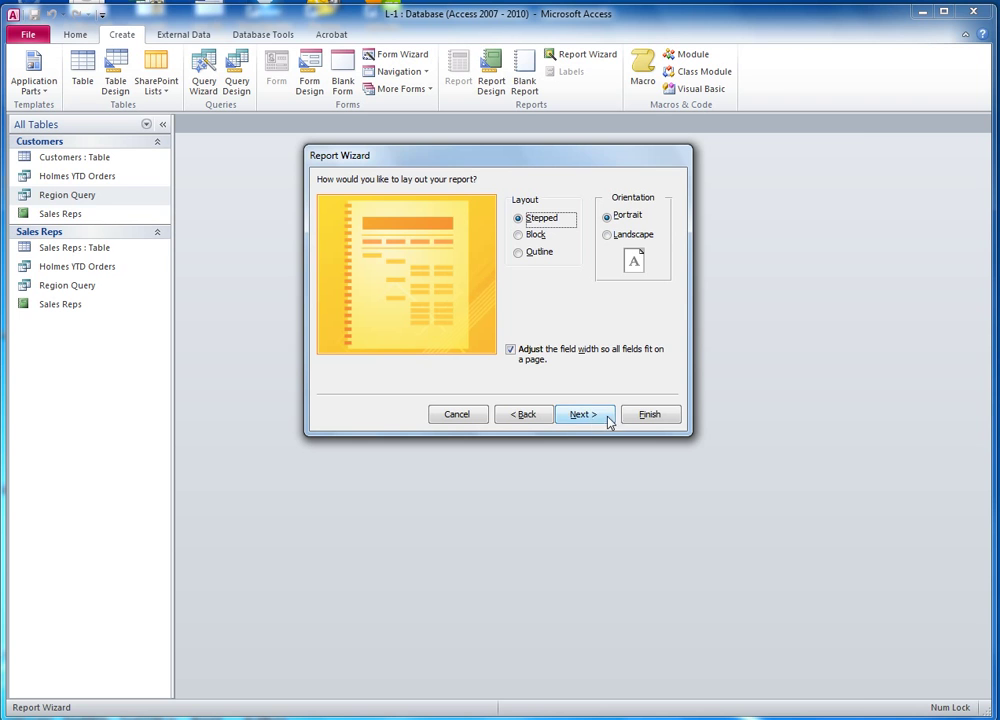
Step: Finish the wizard to create the Sales Reps1 report, then close its print preview
{"action": "left_click", "coordinate": [645, 418]}
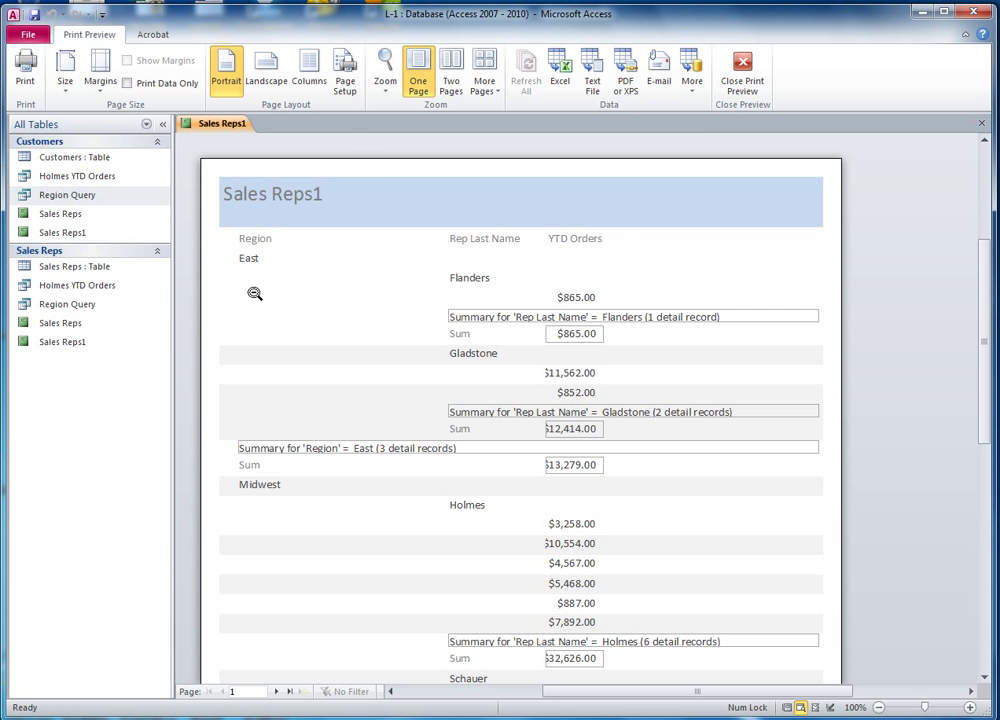
{"action": "left_click", "coordinate": [742, 70]}
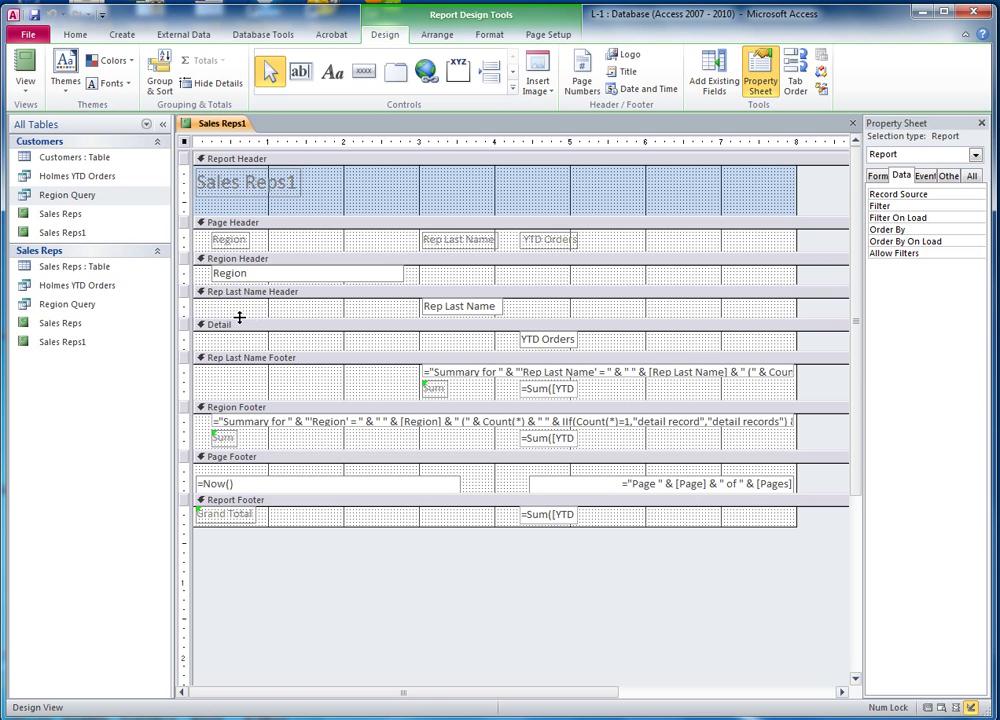
Step: Dismiss the error warning on the Region Footer's Sum label and widen the label
{"action": "left_click", "coordinate": [25, 82]}
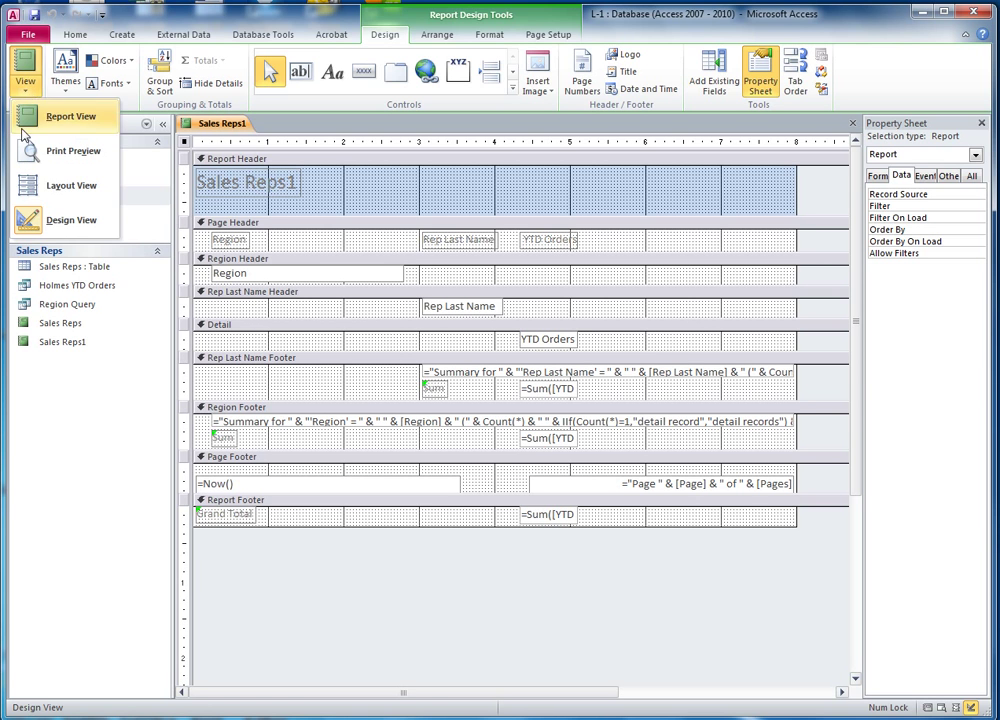
{"action": "left_click", "coordinate": [44, 228]}
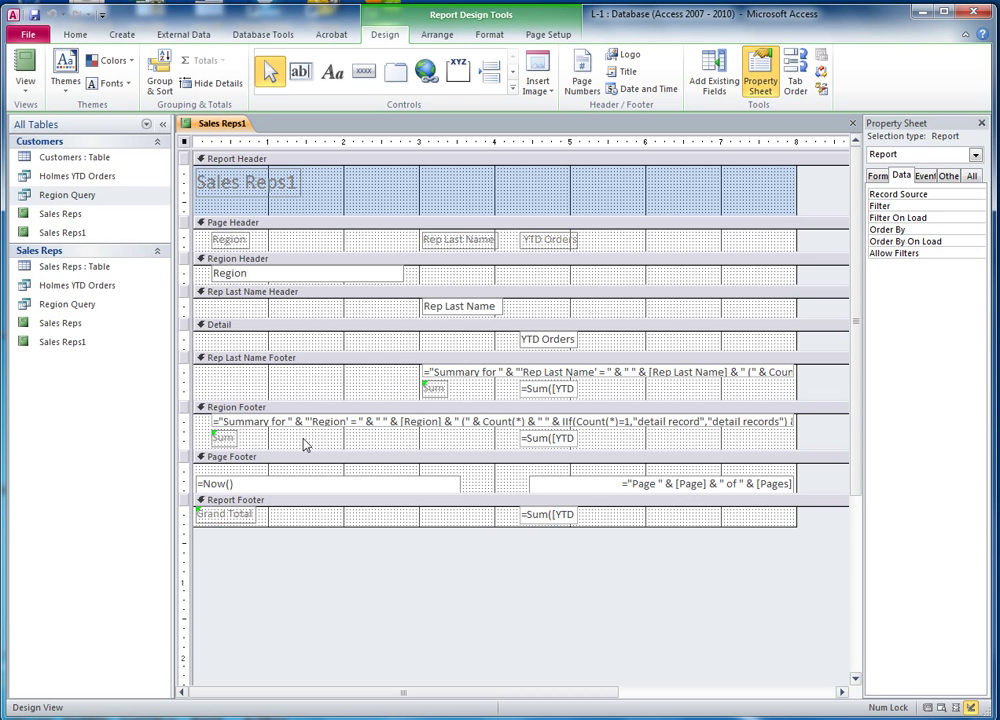
{"action": "left_click", "coordinate": [230, 438]}
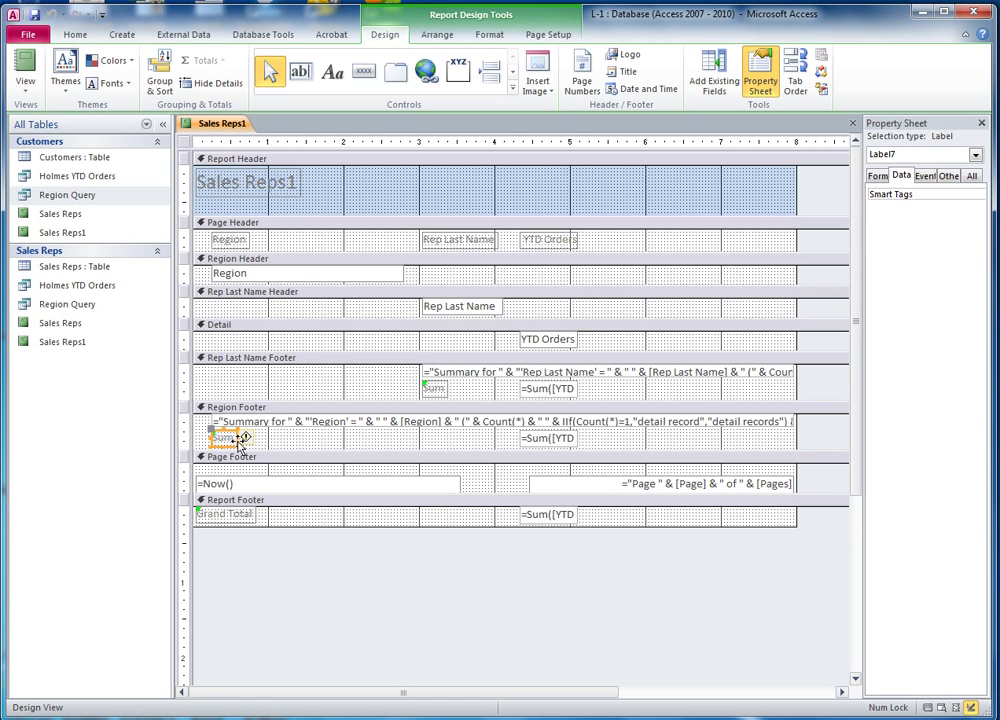
{"action": "left_click", "coordinate": [259, 440]}
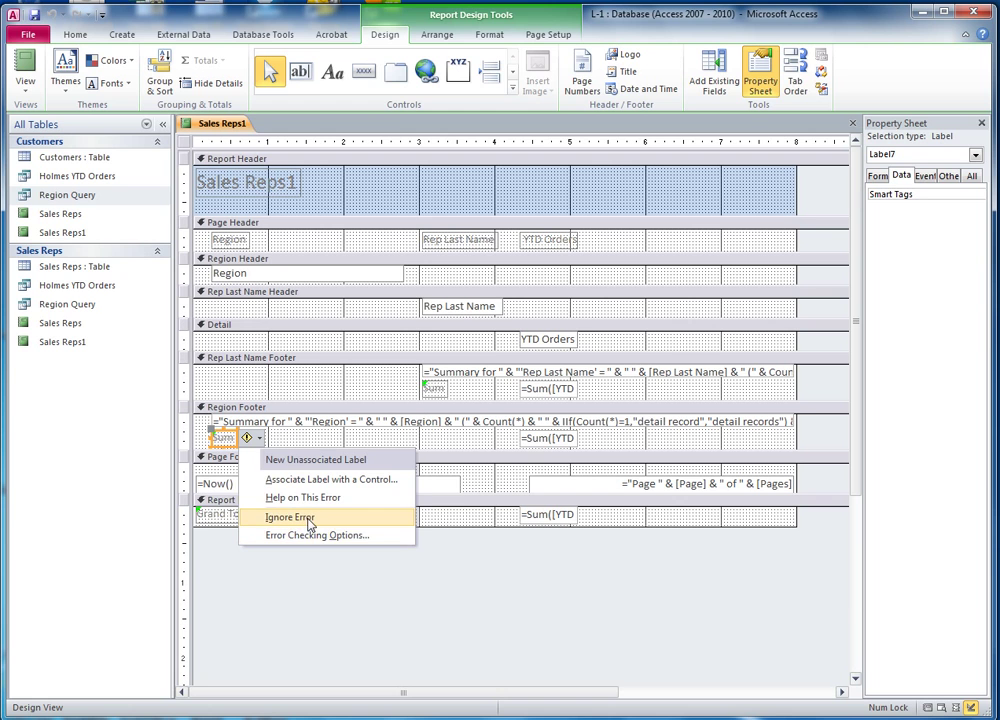
{"action": "left_click", "coordinate": [308, 519]}
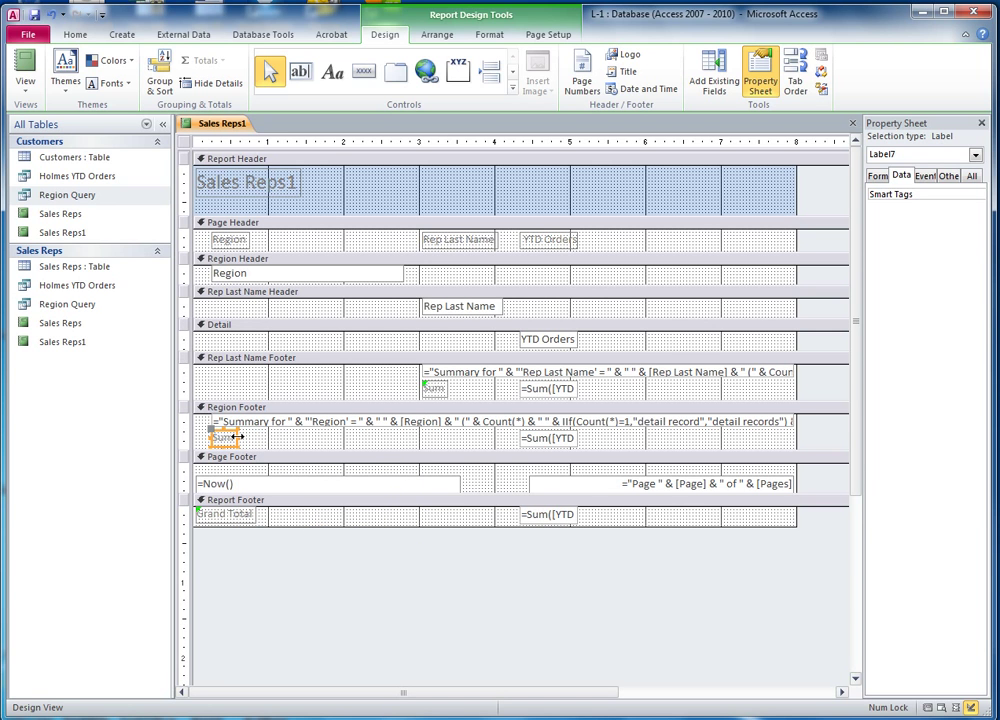
{"action": "left_click_drag", "start_coordinate": [237, 437], "coordinate": [291, 437]}
Step: Rename the label Subtotal and delete the Region ='Summary for' text box
{"action": "left_click", "coordinate": [250, 438]}
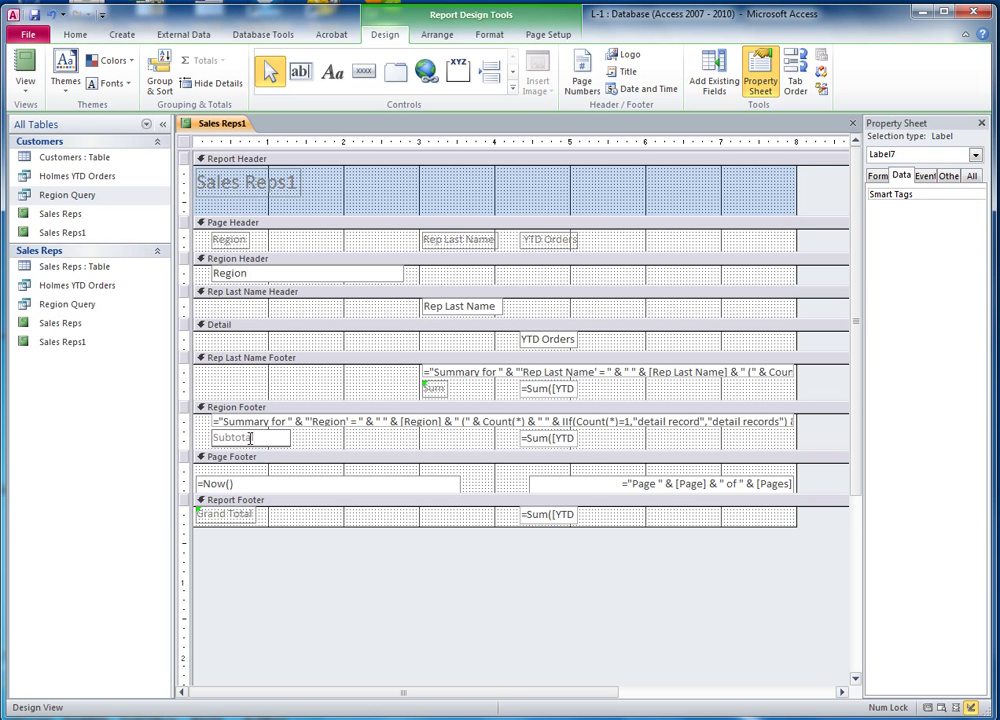
{"action": "left_click", "coordinate": [330, 422]}
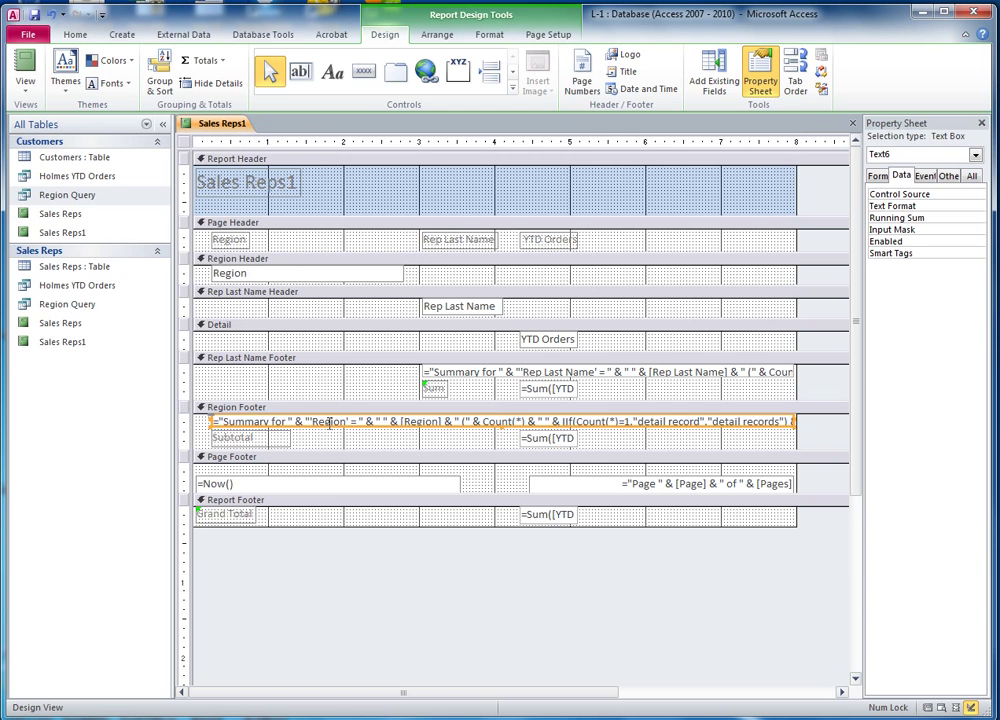
{"action": "key", "text": "Delete"}
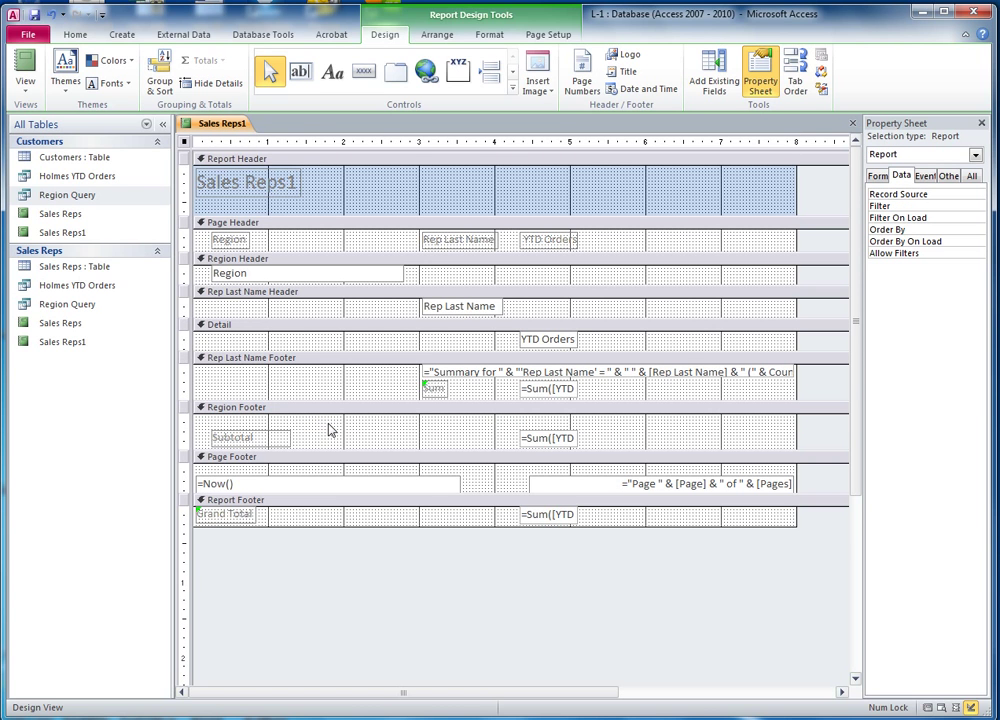
Step: Delete the Sum label, 'Summary for' box and YTD sum box from Rep Last Name Footer
{"action": "left_click", "coordinate": [434, 391]}
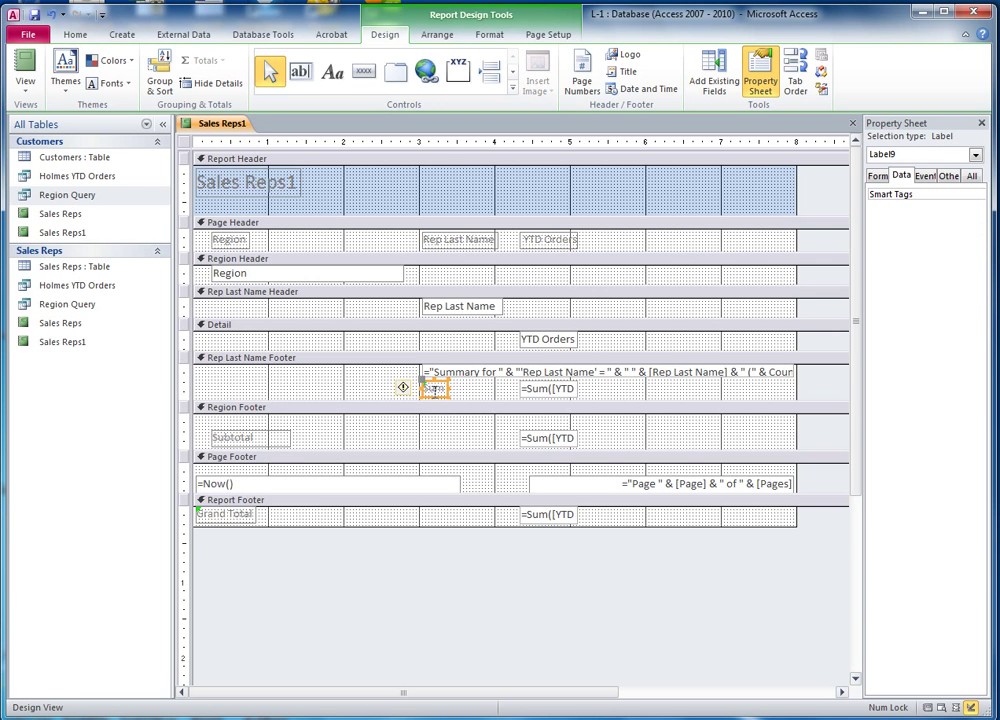
{"action": "key", "text": "Delete"}
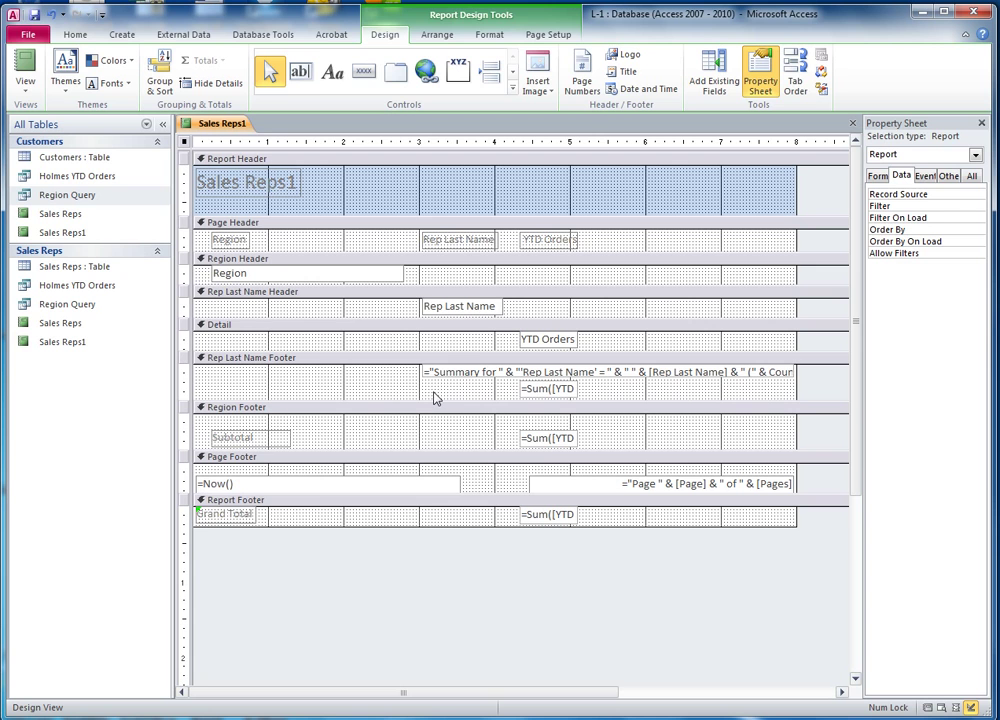
{"action": "left_click", "coordinate": [454, 371]}
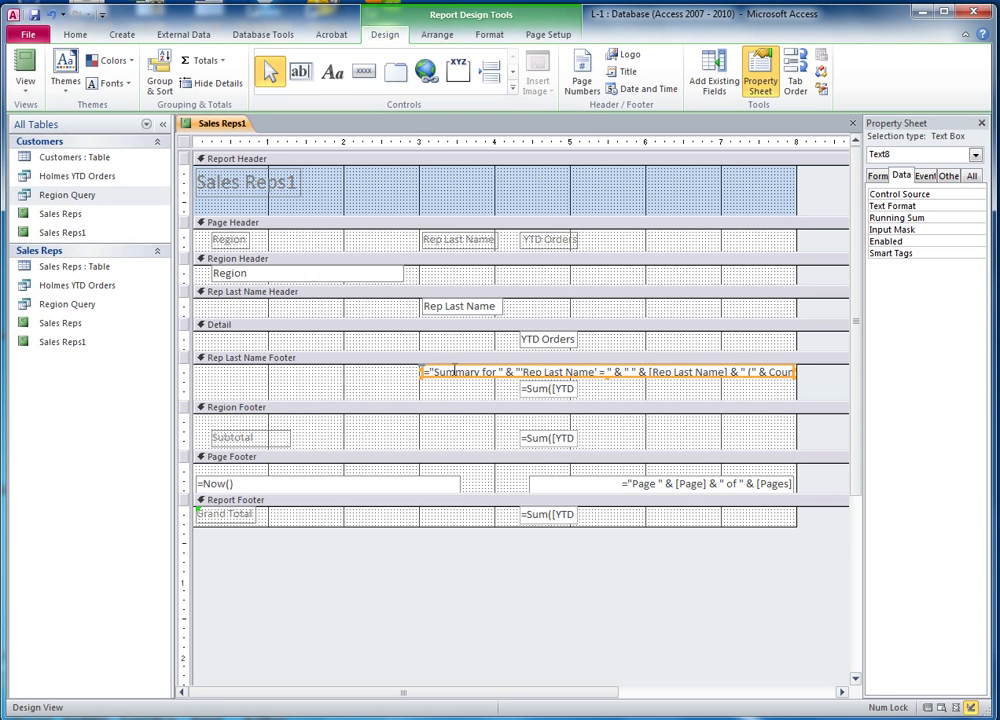
{"action": "key", "text": "Delete"}
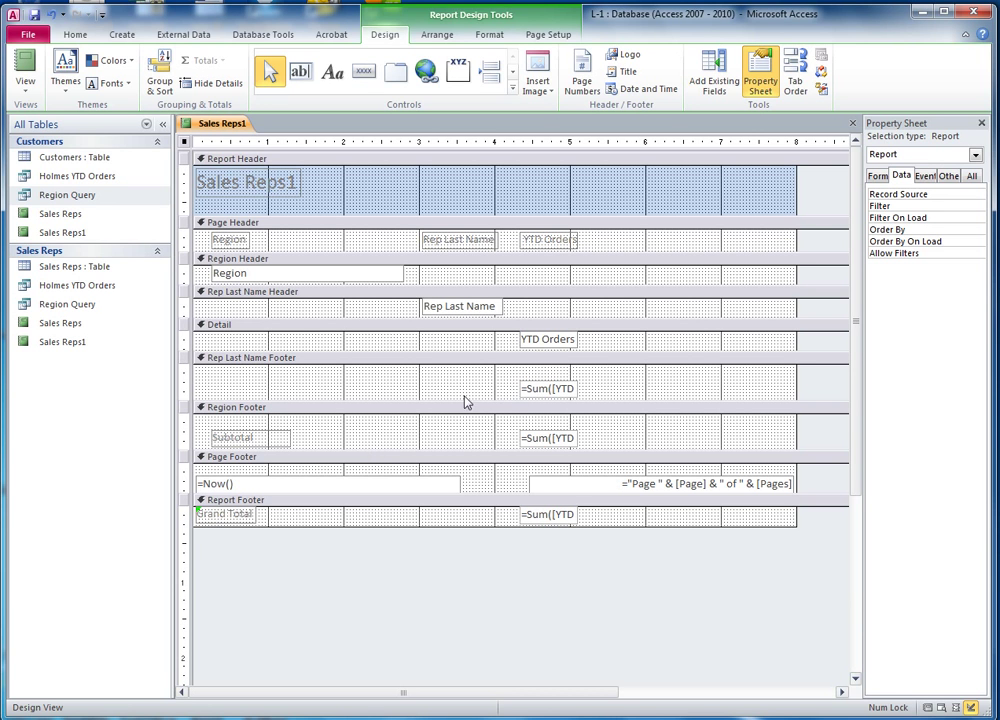
{"action": "left_click", "coordinate": [528, 391]}
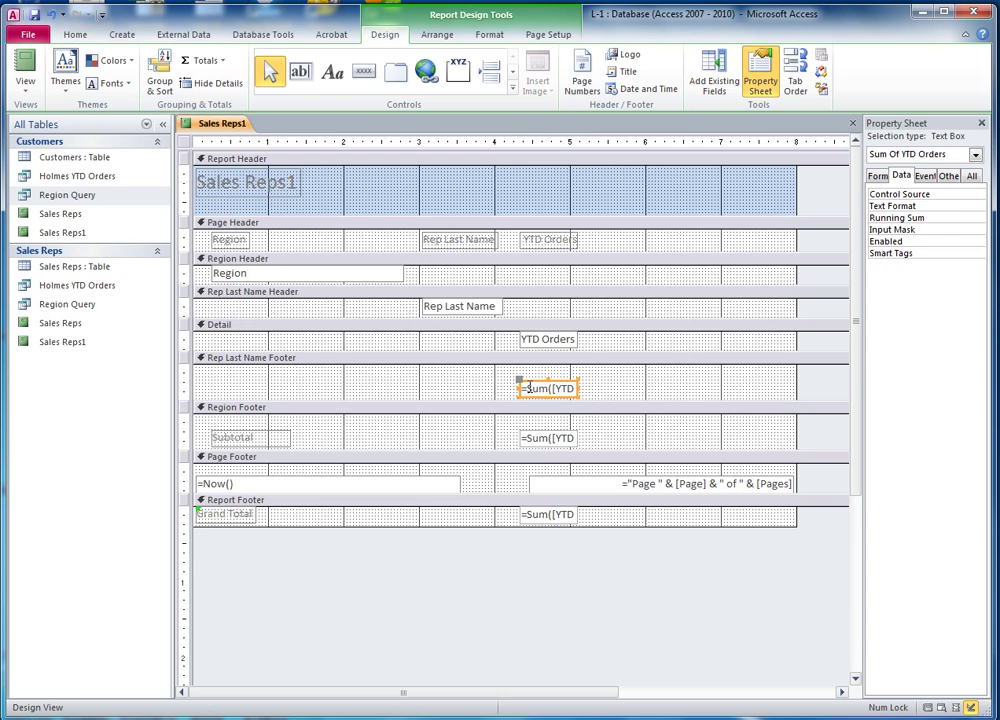
{"action": "key", "text": "Delete"}
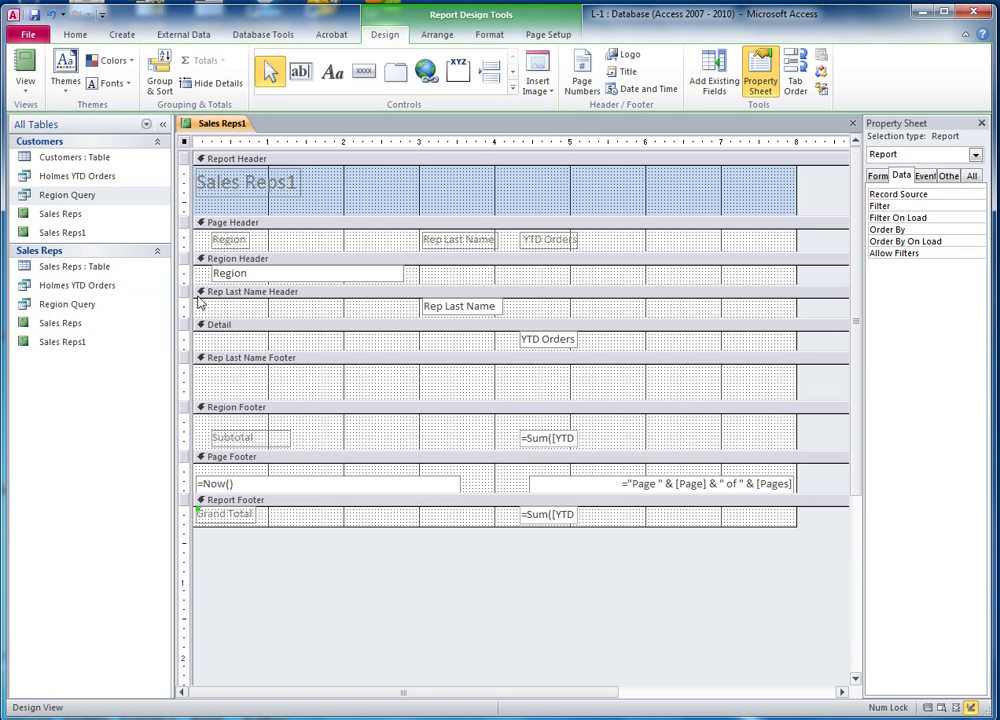
{"action": "left_click", "coordinate": [24, 75]}
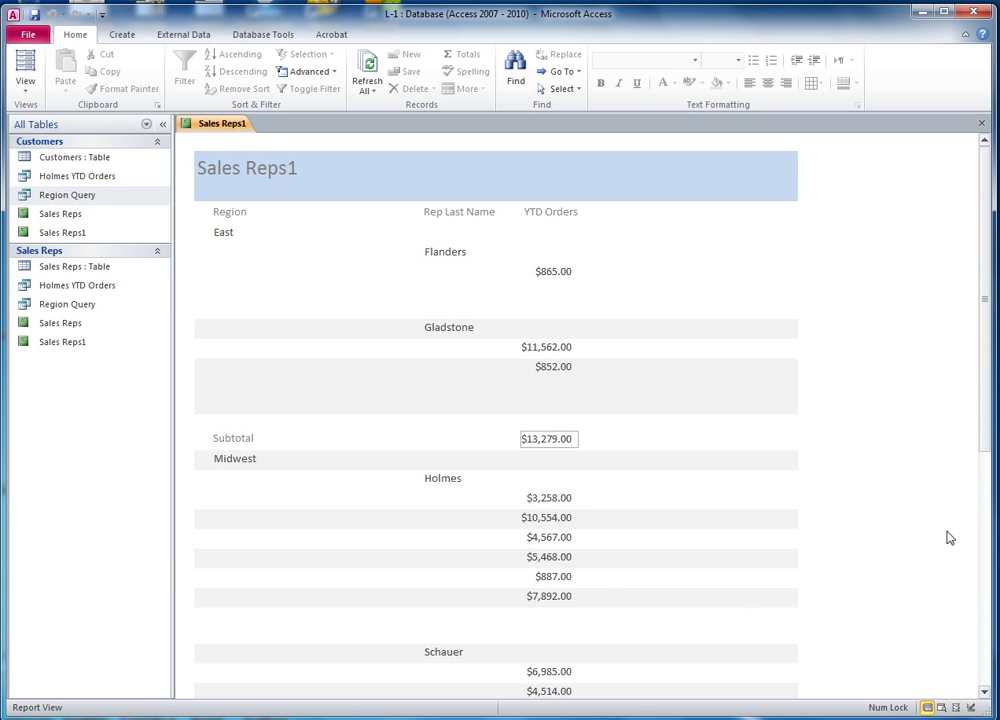
Step: Scroll the report to check the West Subtotal of $7,238.00 and the $65,094.00 Grand Total
{"action": "left_click_drag", "start_coordinate": [985, 405], "coordinate": [976, 659]}
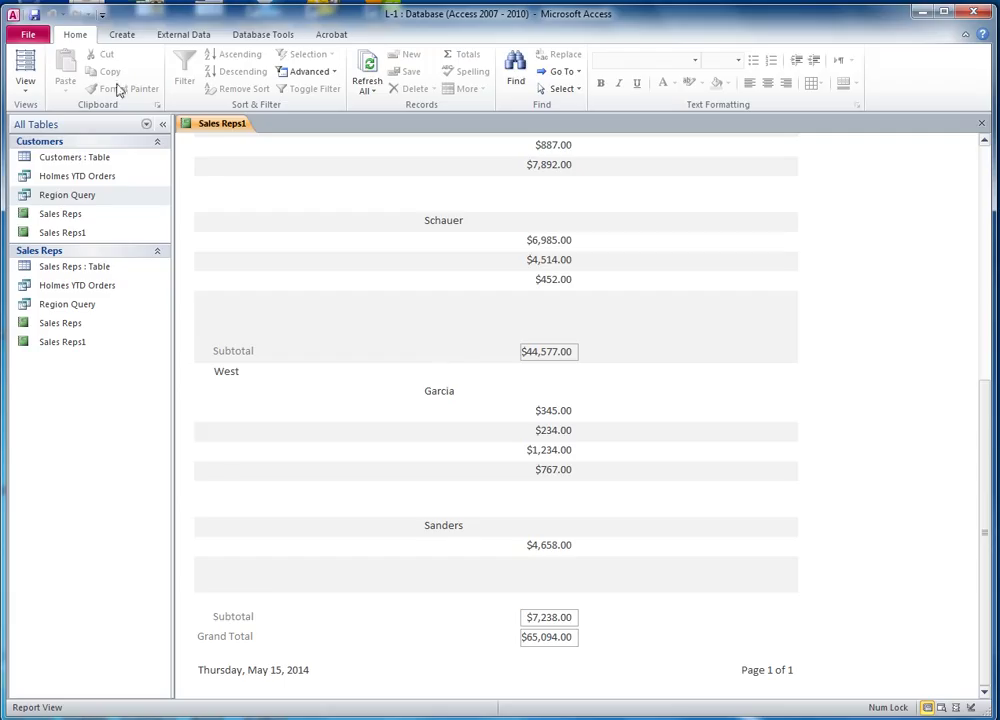
{"action": "left_click", "coordinate": [22, 82]}
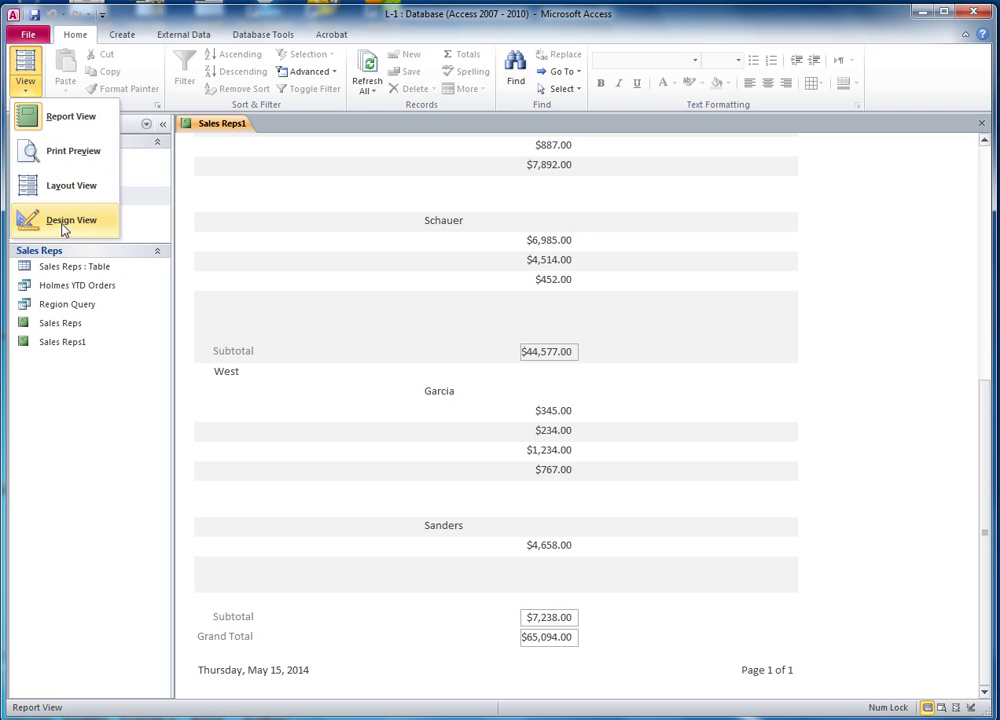